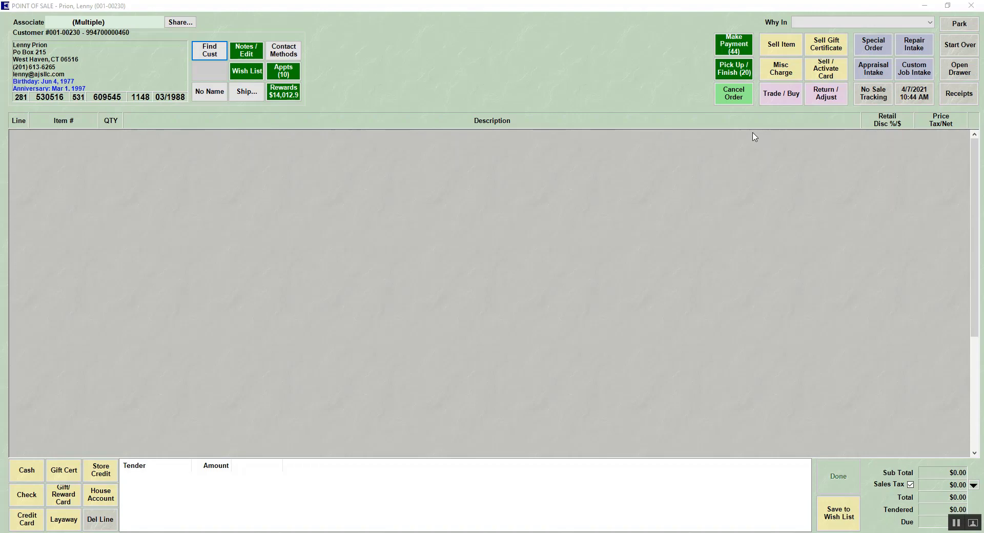
{"action": "left_click", "coordinate": [788, 45]}
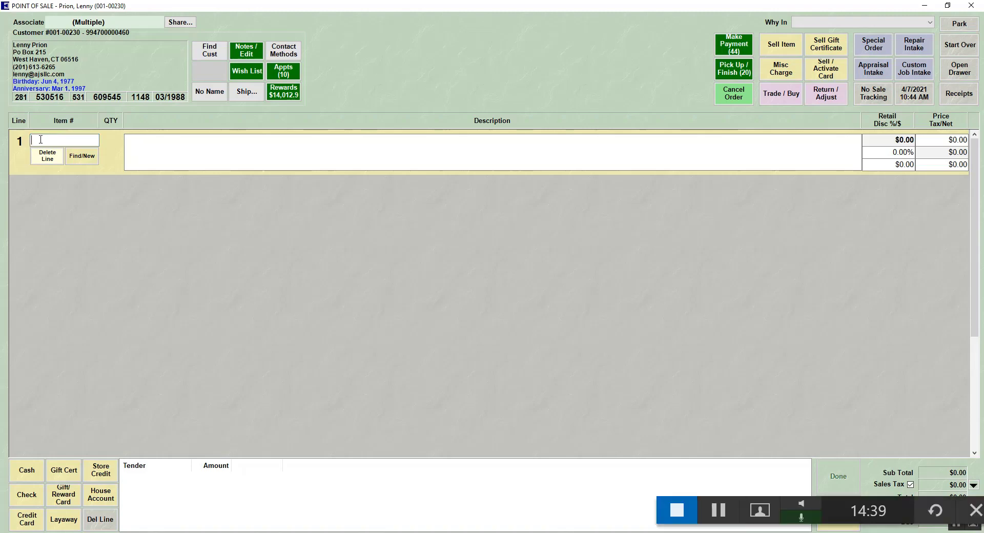
{"action": "type", "text": "20"}
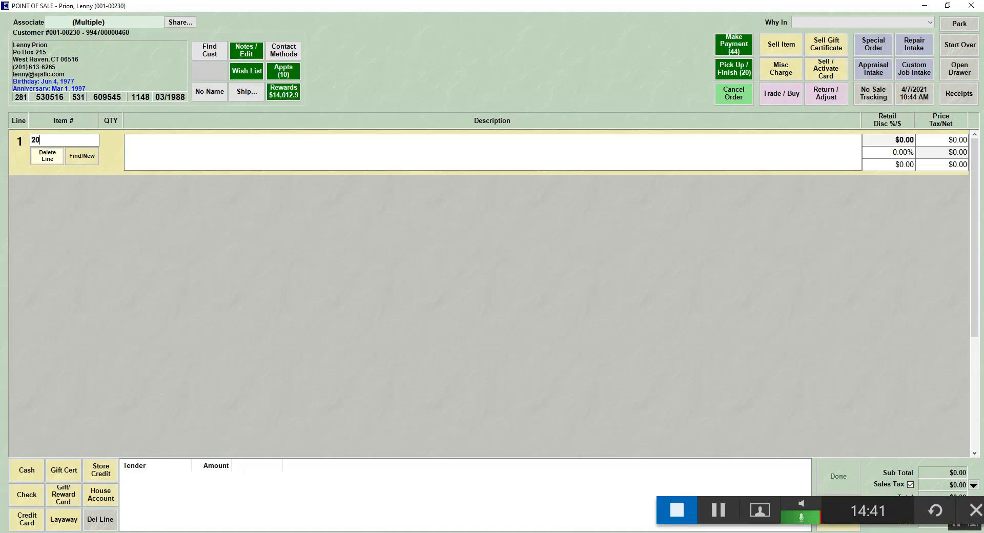
{"action": "type", "text": "0-181"}
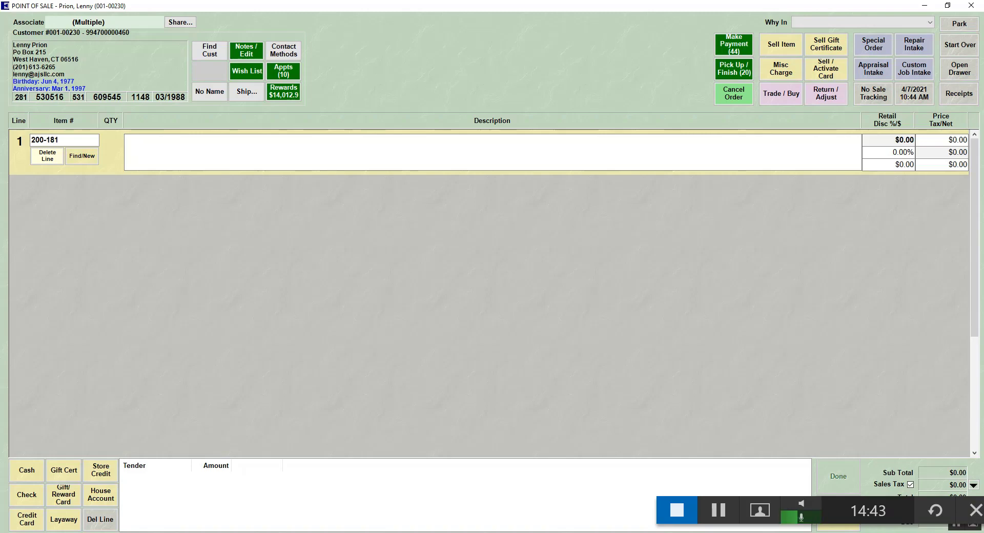
{"action": "key", "text": "BackSpace"}
{"action": "type", "text": "68"}
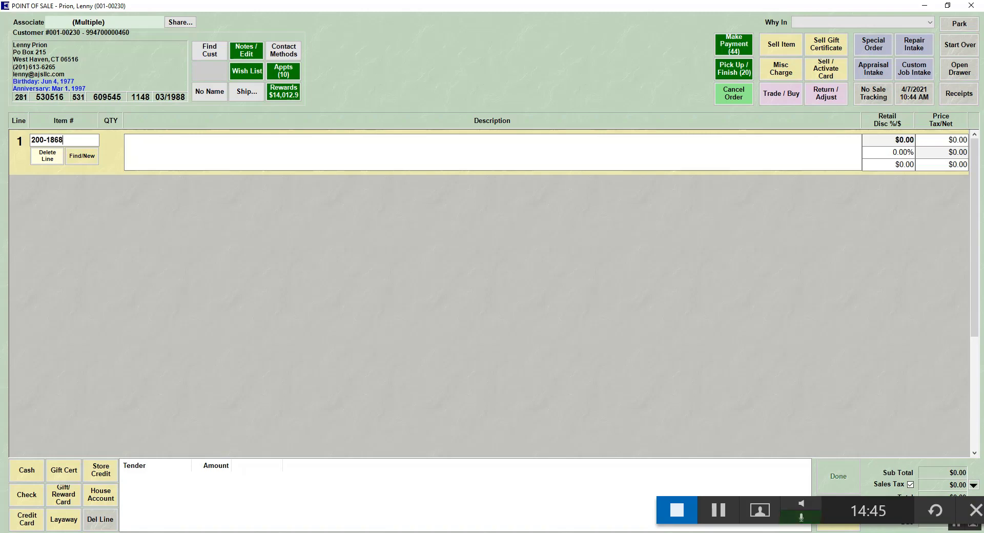
{"action": "key", "text": "Return"}
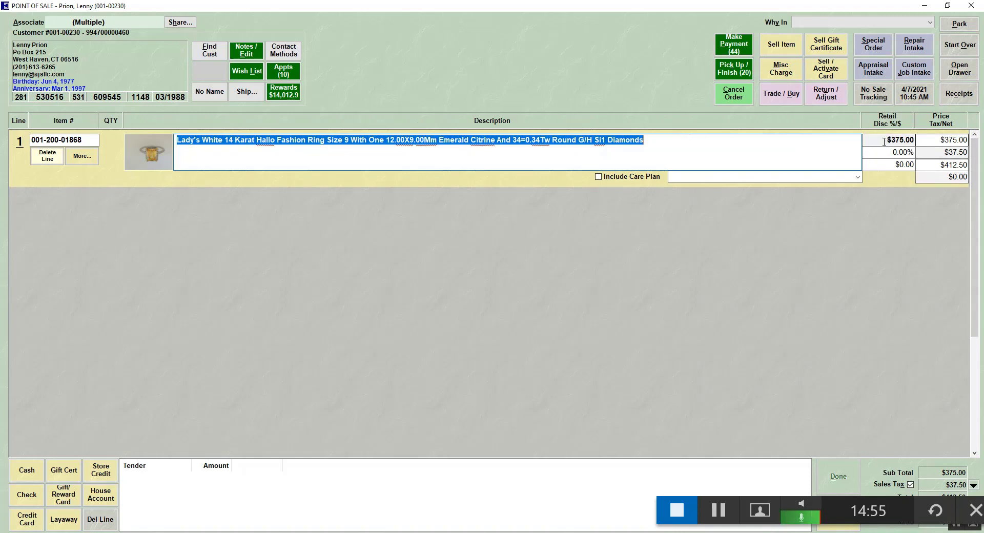
Set the ring's tax-inclusive total to $400.00, giving a 3.03% discount and a $363.64 net price.
{"action": "left_click", "coordinate": [954, 152]}
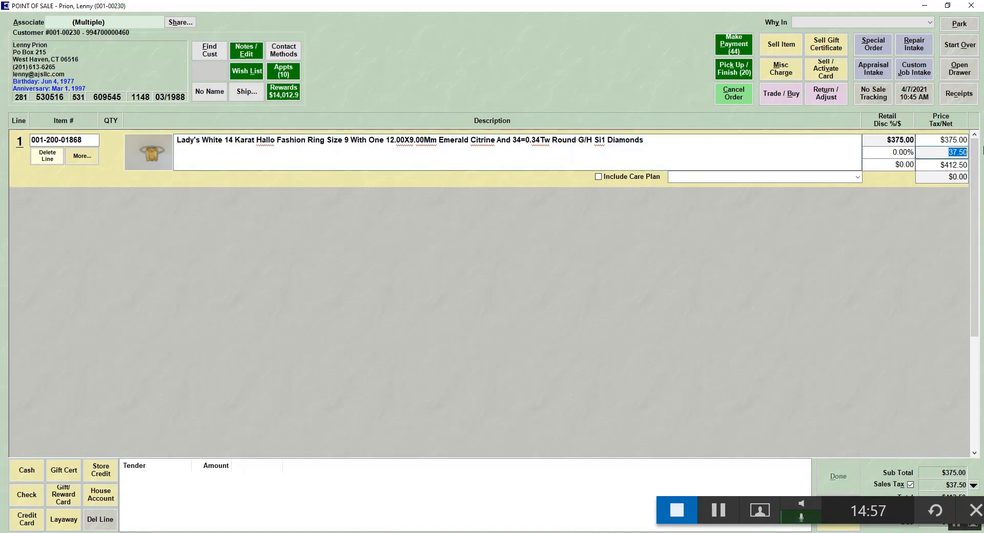
{"action": "key", "text": "Tab"}
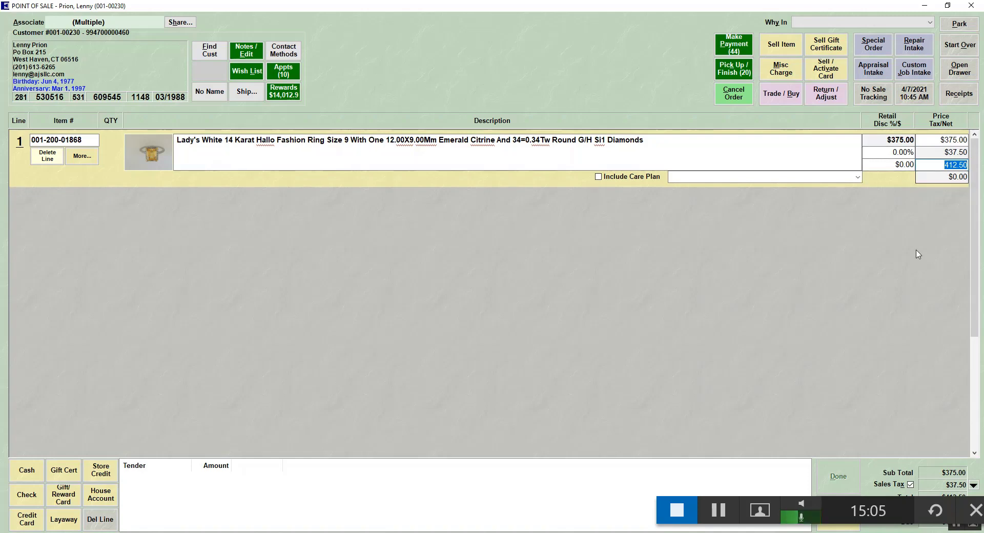
{"action": "left_click", "coordinate": [916, 150]}
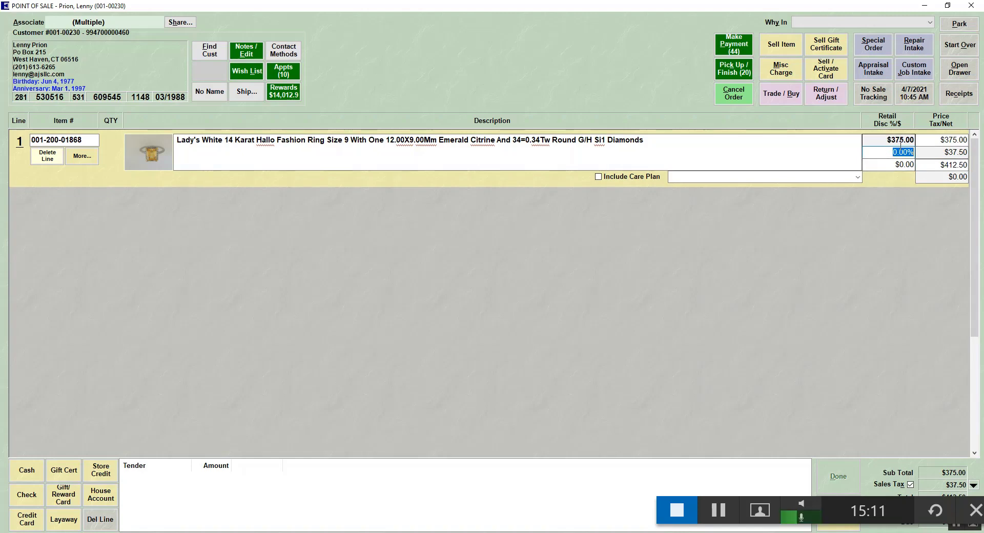
{"action": "key", "text": "Tab"}
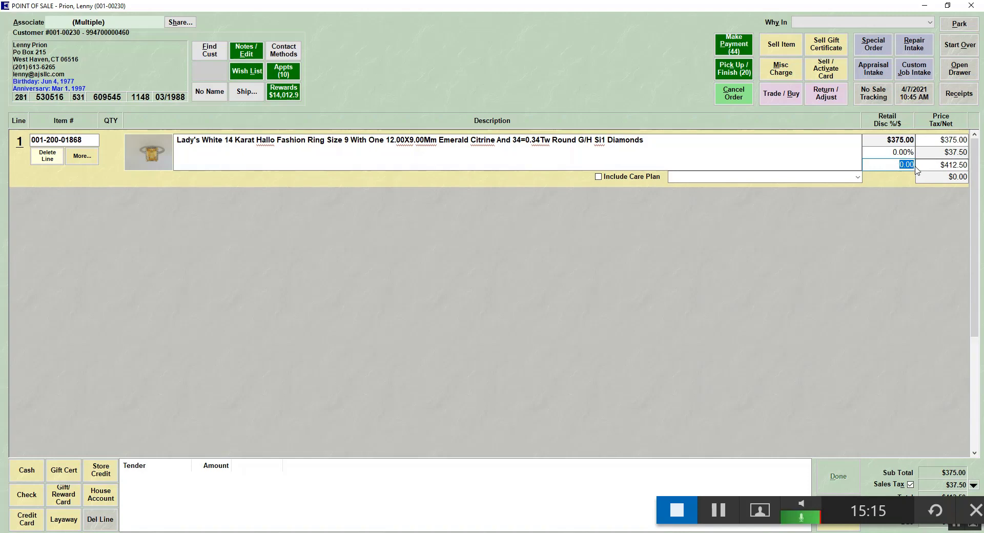
{"action": "key", "text": "Tab"}
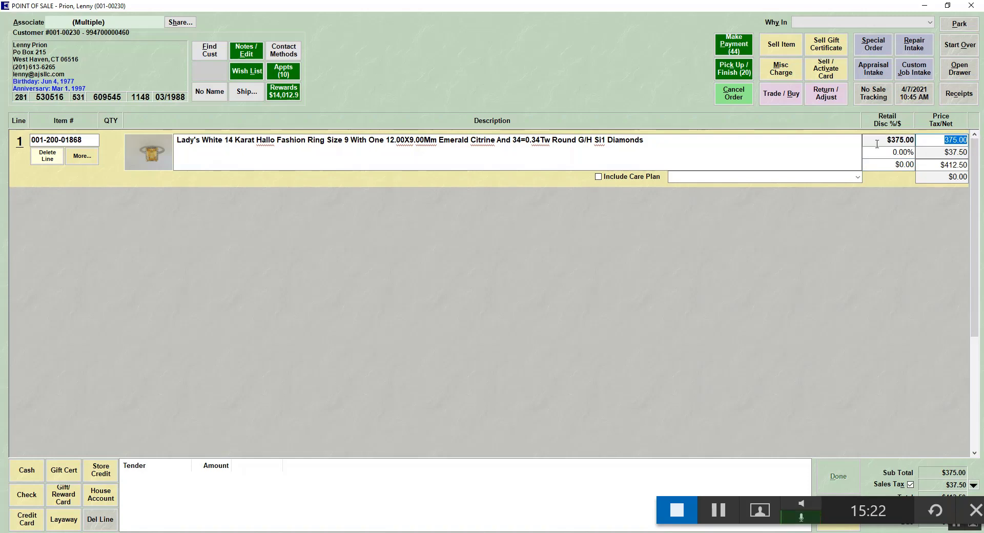
{"action": "left_click_drag", "start_coordinate": [935, 166], "coordinate": [981, 165]}
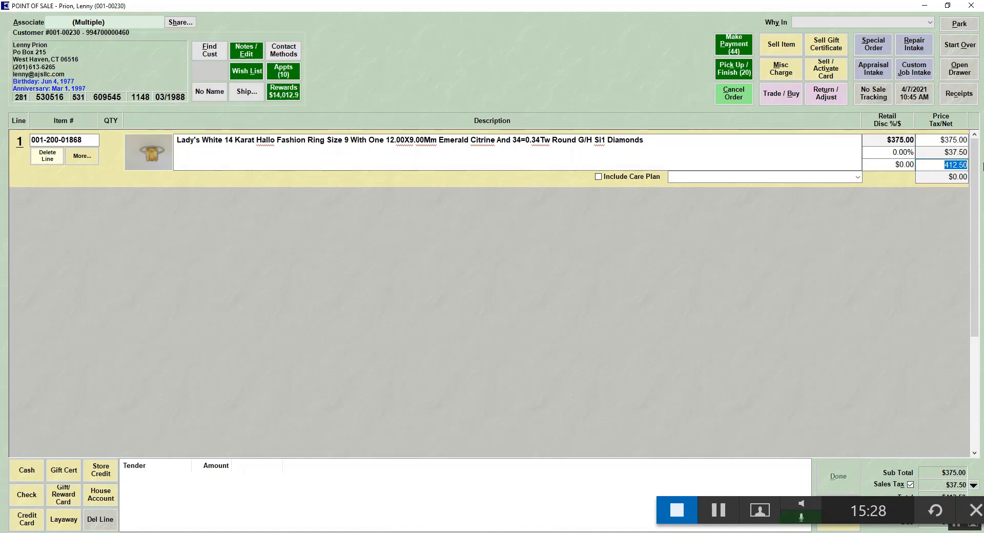
{"action": "type", "text": "400"}
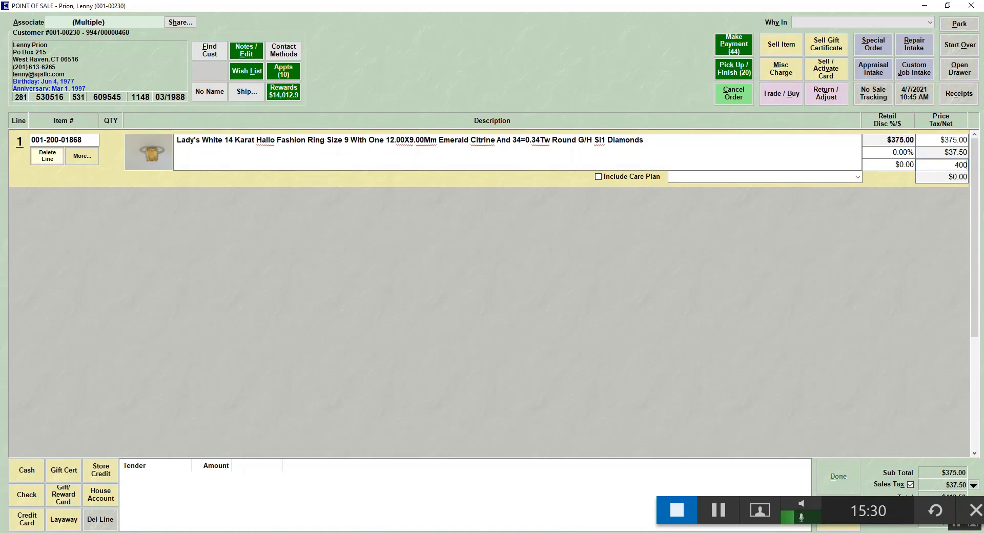
{"action": "key", "text": "Return"}
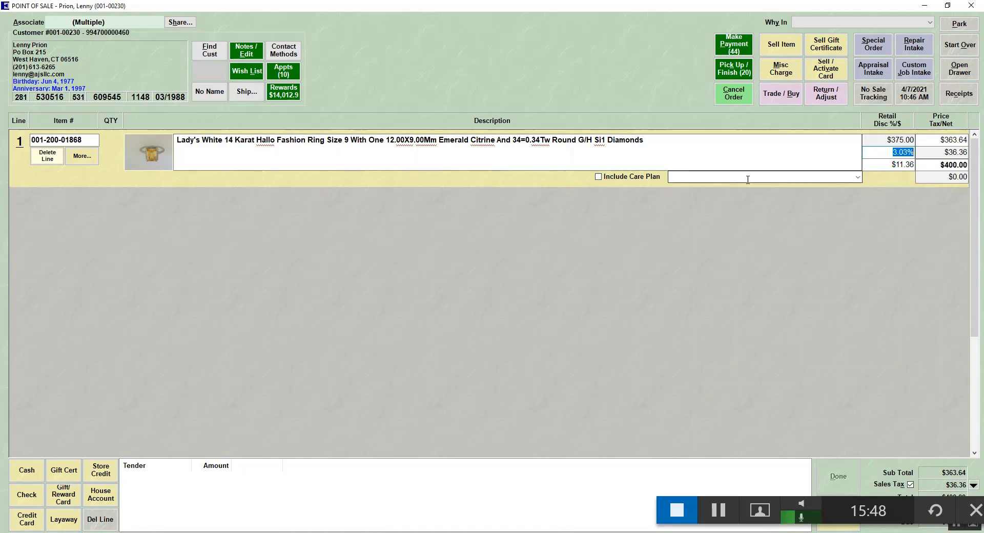
Attach the $99.99 Lifetime Jewelry Care Protection Plan to the ring, making the subtotal $463.63.
{"action": "left_click", "coordinate": [857, 177]}
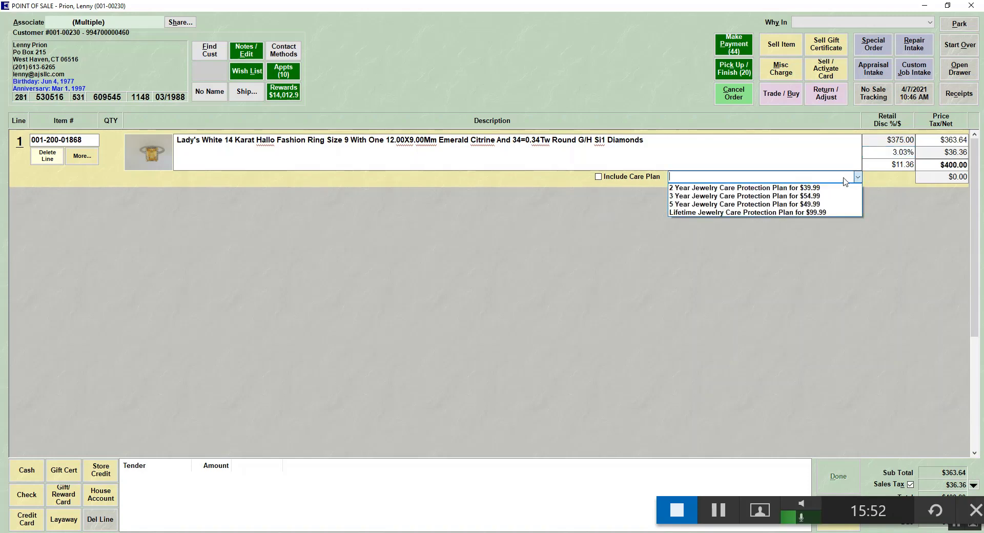
{"action": "left_click", "coordinate": [826, 213]}
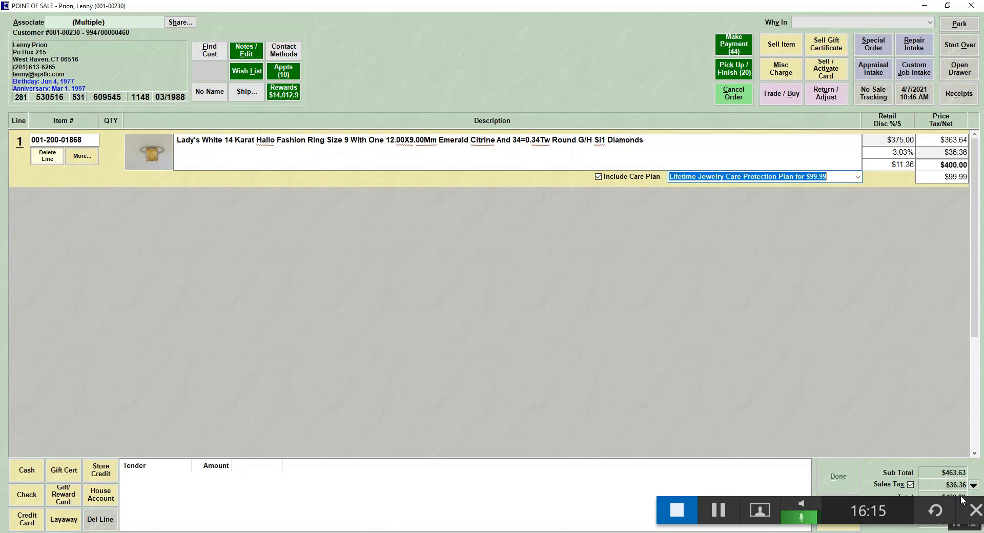
{"action": "left_click", "coordinate": [832, 510]}
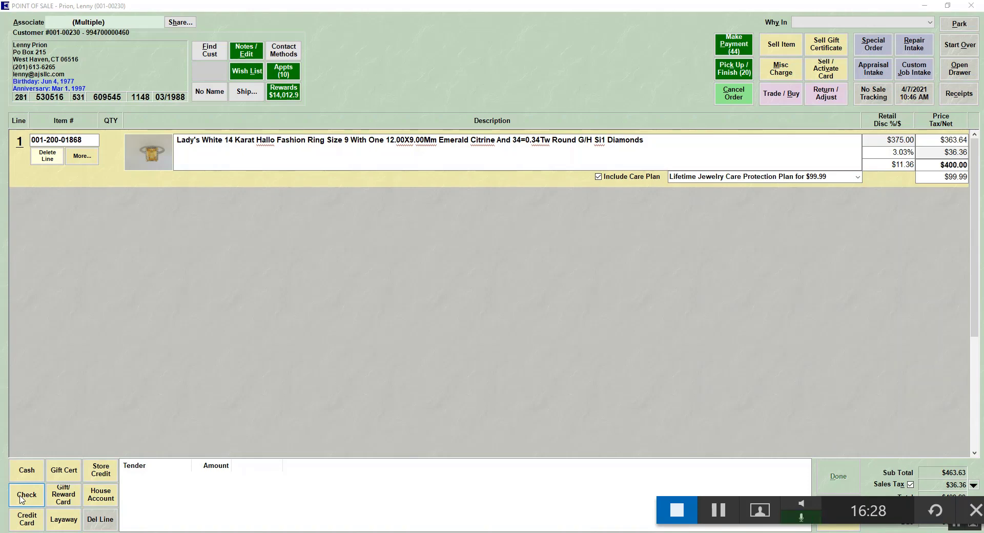
Record a $400.00 cash tender against the $463.63 subtotal.
{"action": "left_click", "coordinate": [28, 474]}
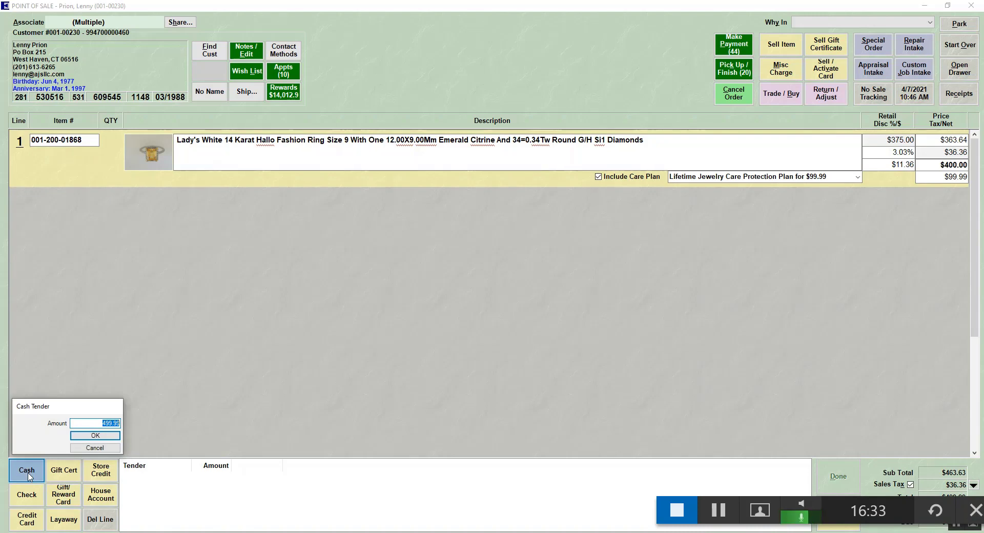
{"action": "type", "text": "400"}
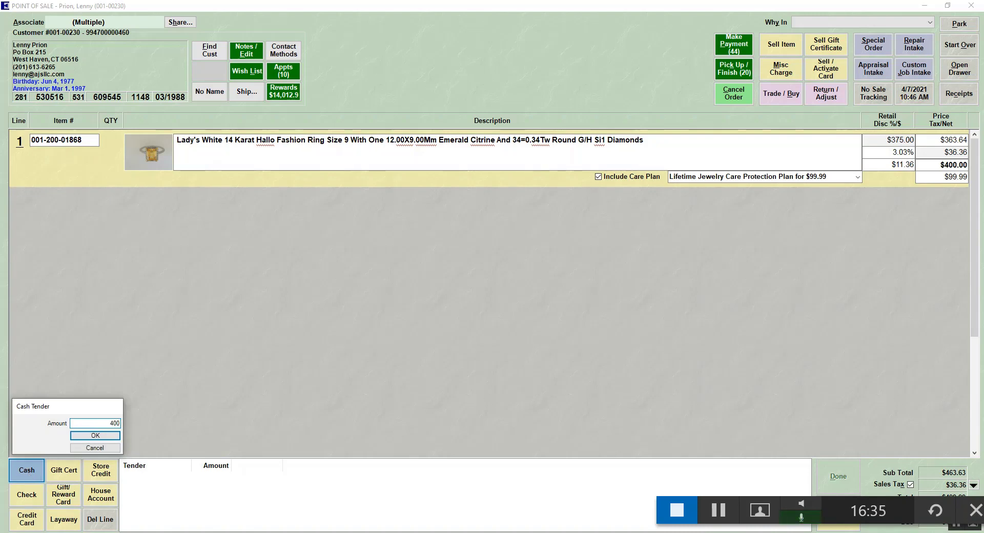
{"action": "left_click", "coordinate": [92, 436]}
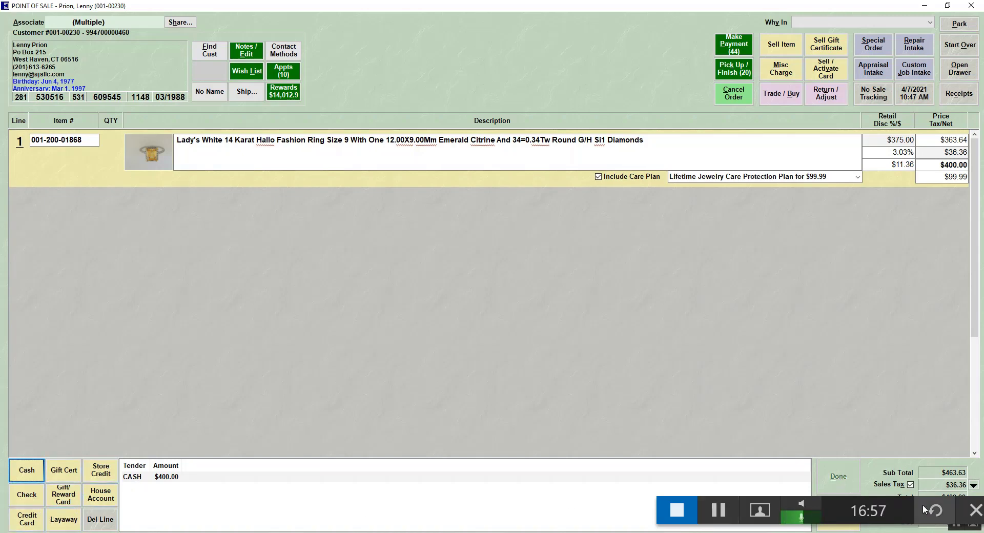
Enter a $99.99 Visa Card tender with the card's last four digits and expiry 1121.
{"action": "left_click", "coordinate": [25, 525]}
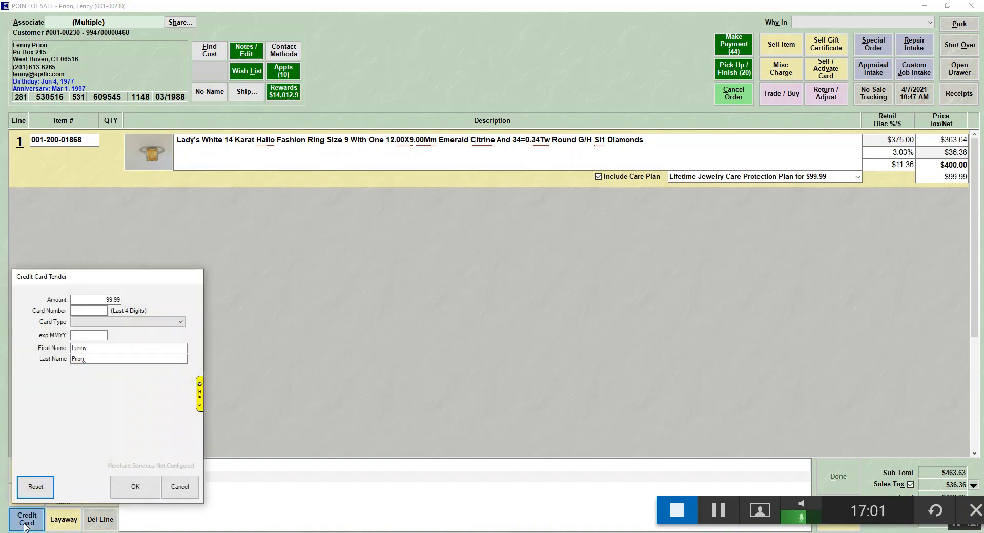
{"action": "left_click", "coordinate": [144, 360]}
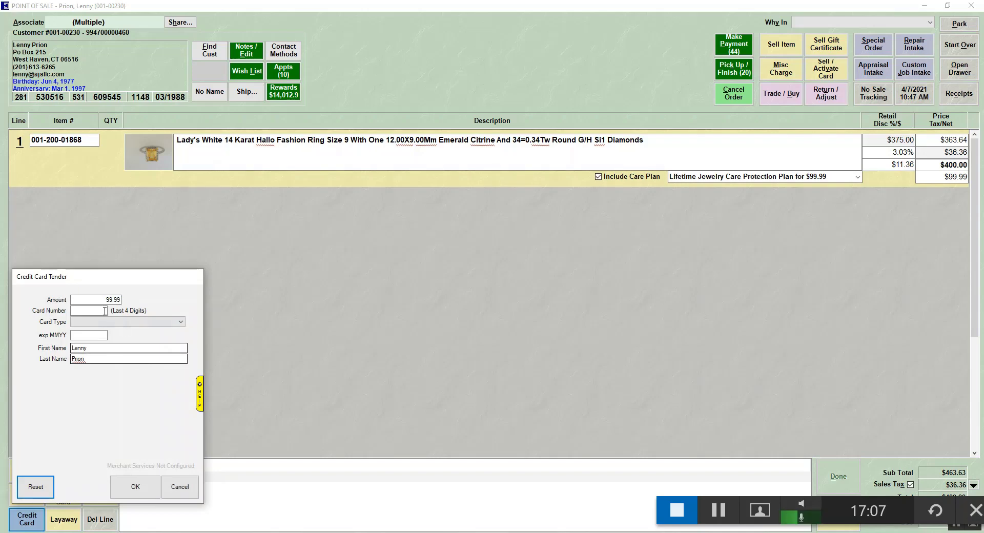
{"action": "left_click", "coordinate": [97, 298]}
{"action": "left_click", "coordinate": [94, 311]}
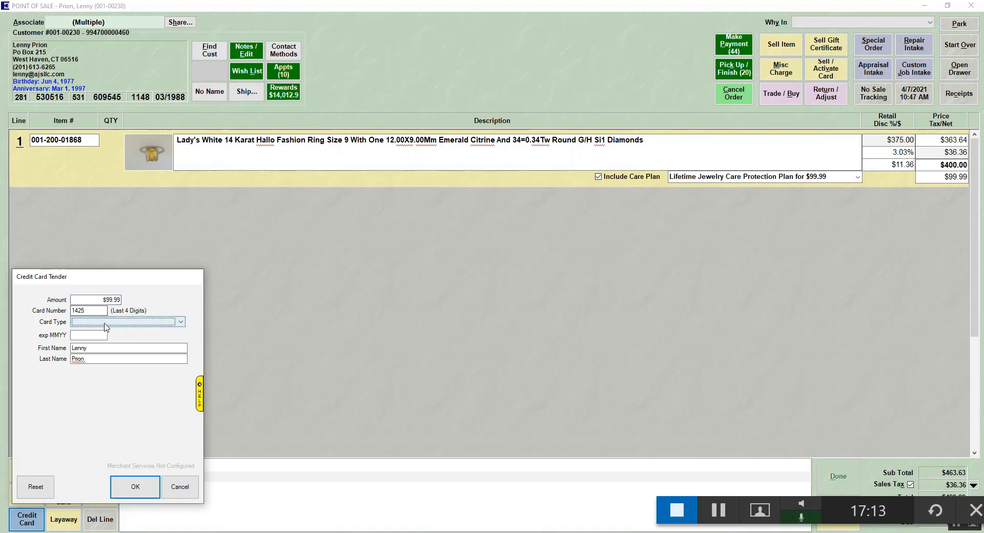
{"action": "left_click", "coordinate": [106, 322]}
{"action": "left_click", "coordinate": [96, 331]}
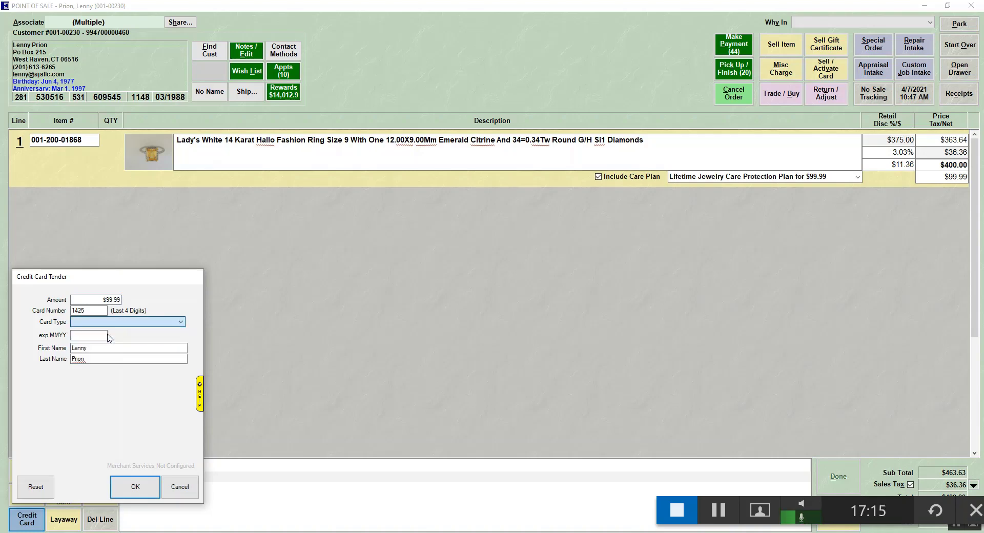
{"action": "left_click", "coordinate": [97, 334]}
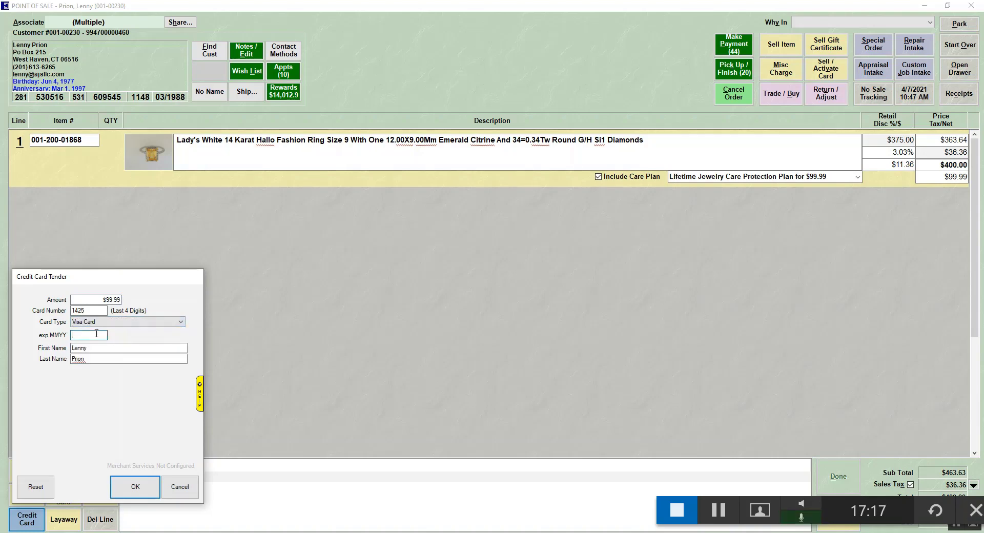
{"action": "type", "text": "11"}
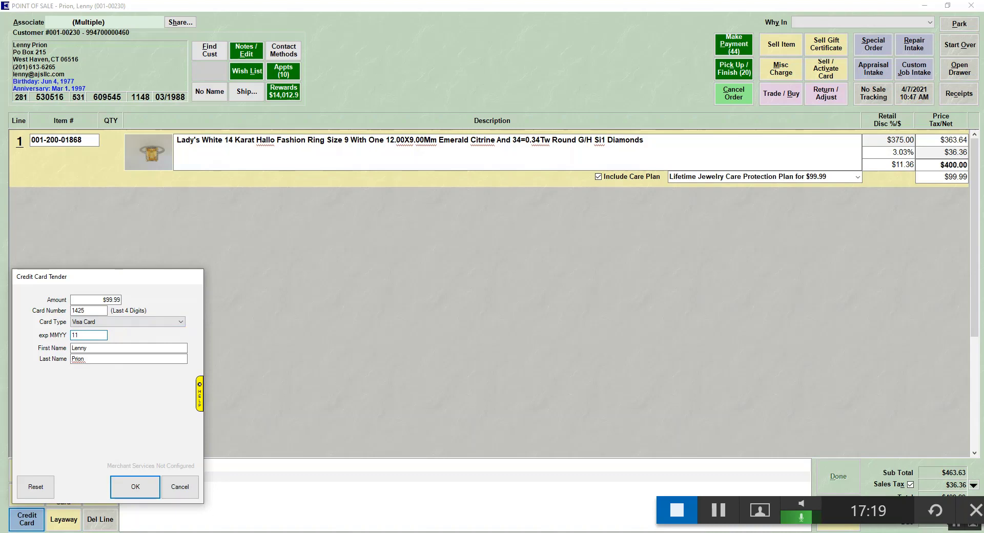
{"action": "type", "text": "21"}
{"action": "key", "text": "Tab"}
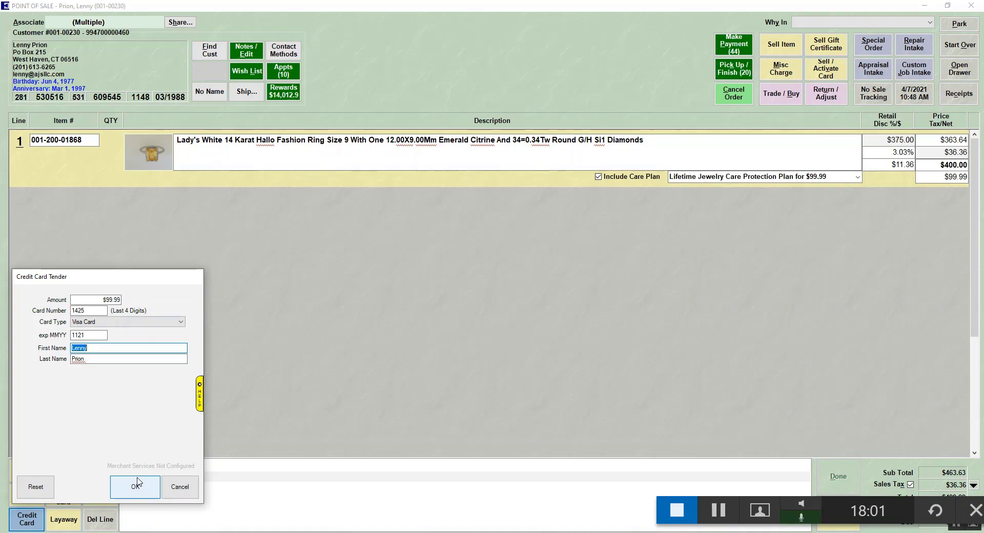
Confirm the $99.99 Visa tender and set Why In to 'Meet the team website series'.
{"action": "left_click", "coordinate": [136, 484]}
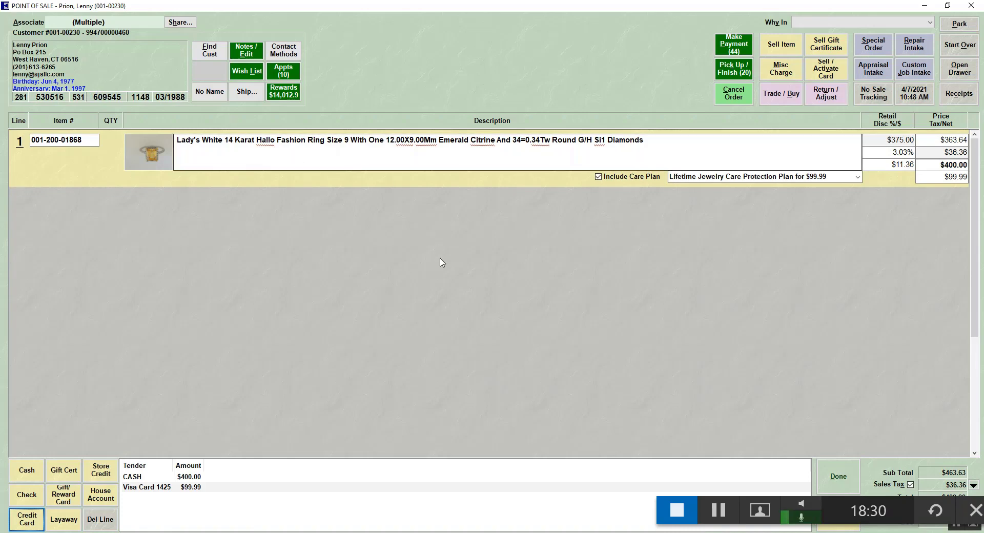
{"action": "left_click", "coordinate": [928, 23]}
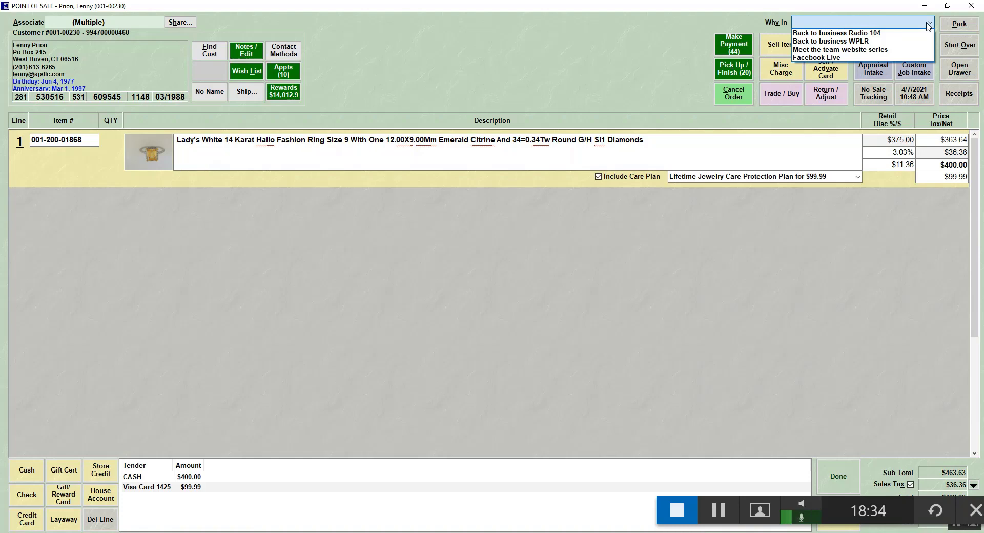
{"action": "left_click", "coordinate": [833, 50]}
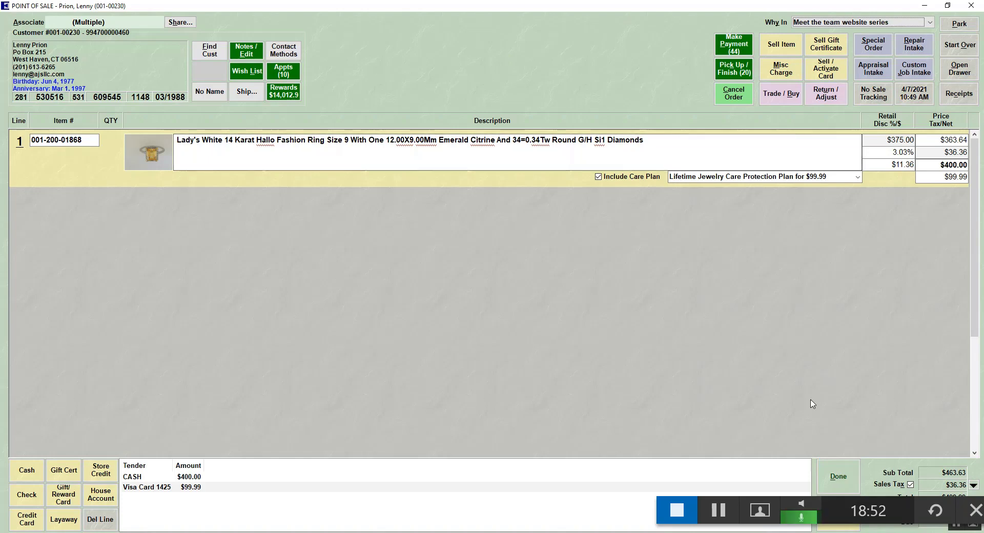
Finish the sale, declining the Podium online review invitation.
{"action": "left_click", "coordinate": [835, 476]}
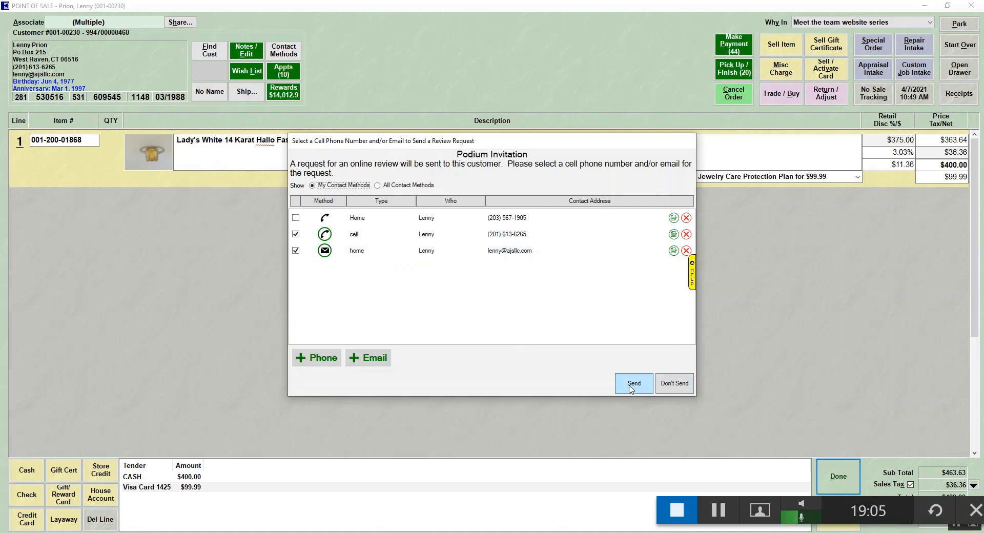
{"action": "left_click", "coordinate": [687, 386]}
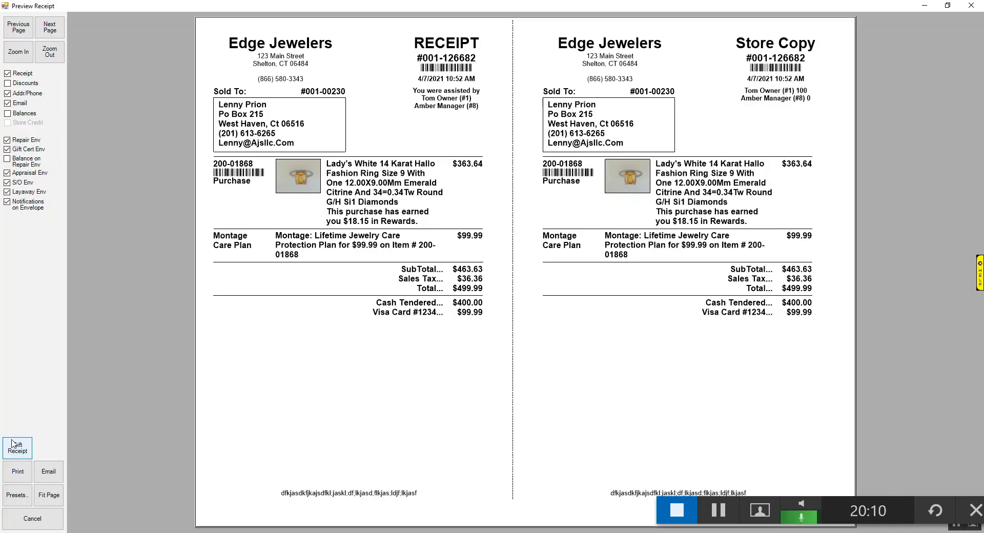
Close the Preview Receipt window after reviewing the receipt and store copy.
{"action": "left_click", "coordinate": [47, 524]}
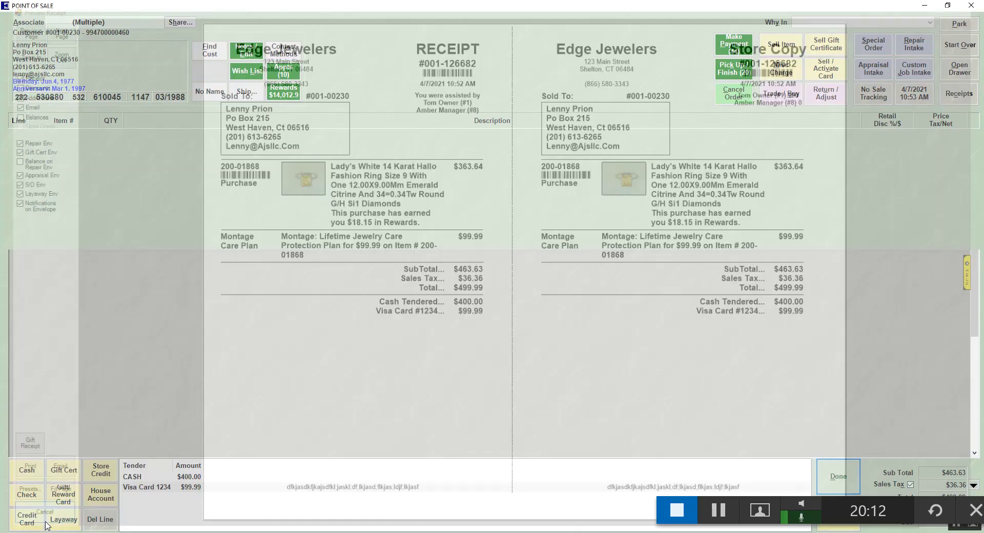